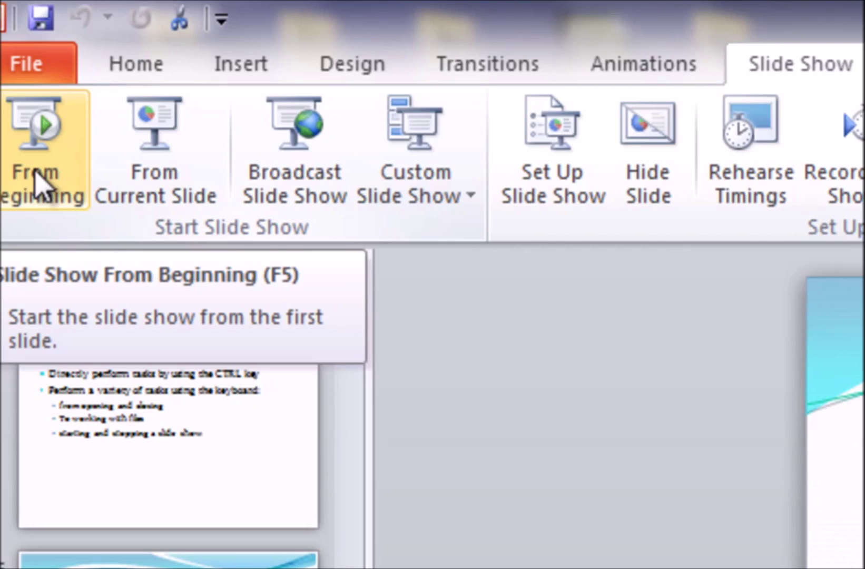
# - Play the slide show from the first slide to the Learning Power Point title, then end it
pyautogui.click(35, 180)
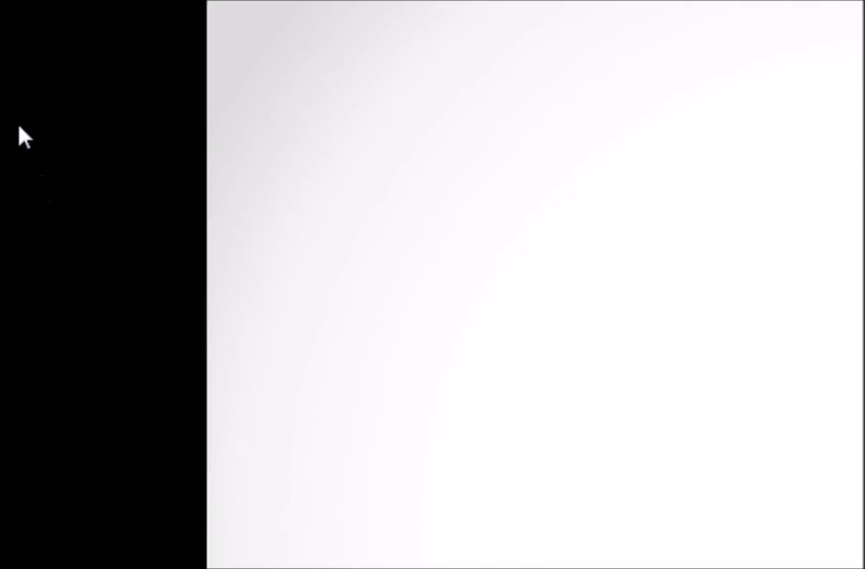
pyautogui.press('Right')
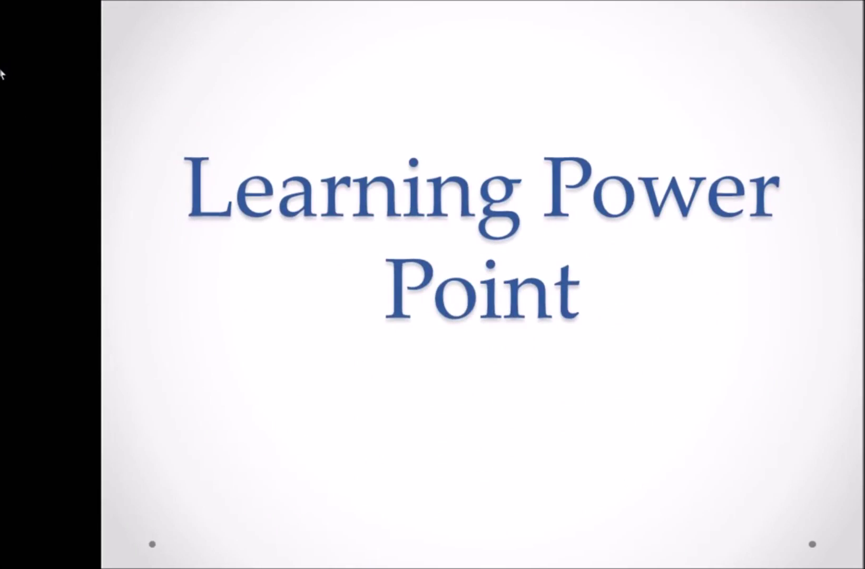
pyautogui.press('Escape')
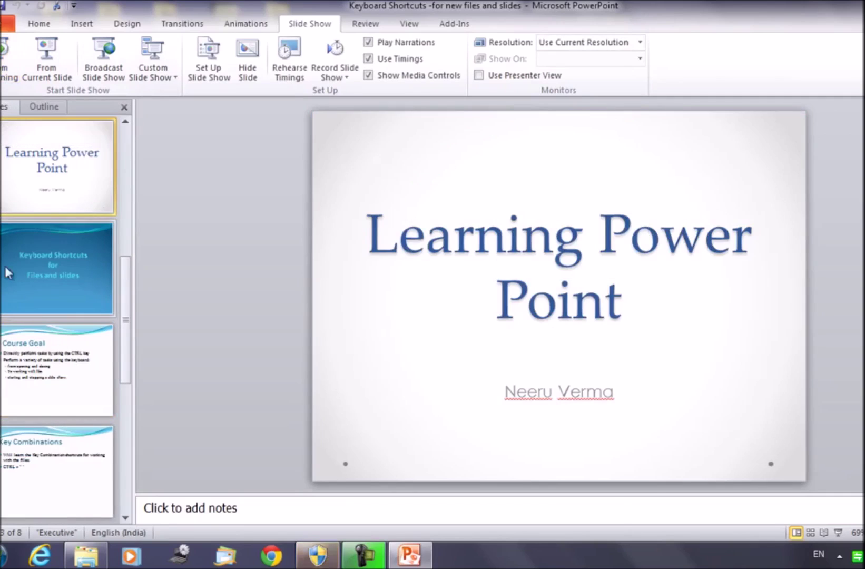
# - Show slide 7's Key Combinations shortcut table, then bring up the Open dialog with Ctrl+O
pyautogui.click(65, 495)
pyautogui.press('Down')
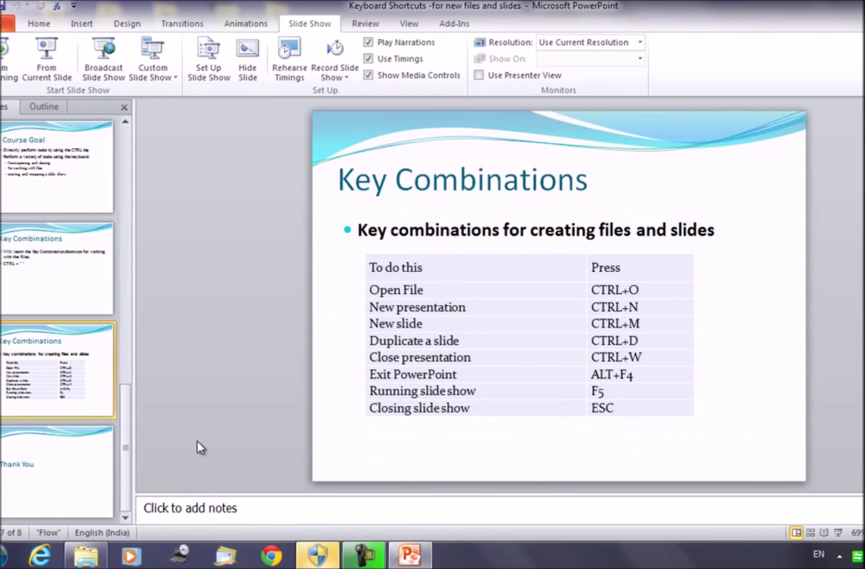
pyautogui.hotkey('ctrl', 'o')
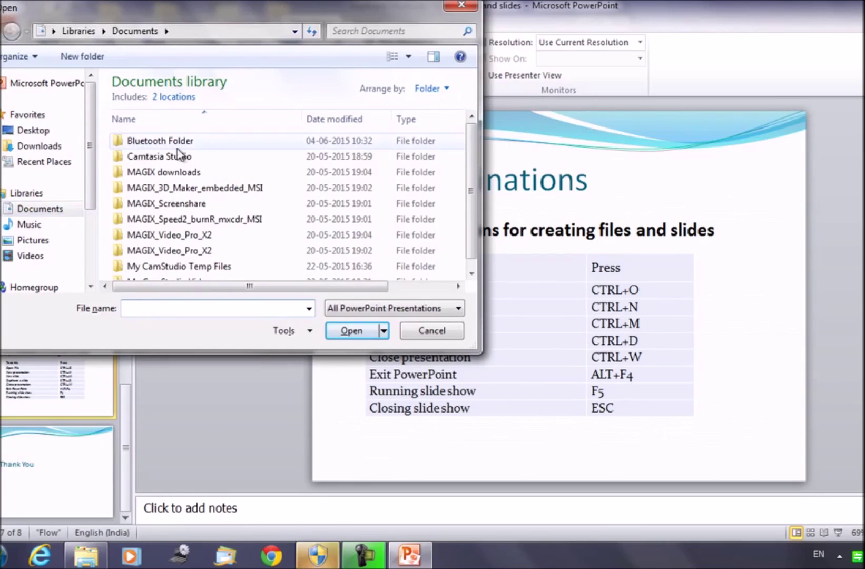
# - Open the Keyboard Shortcuts presentation from the Desktop's Lesson Plans folder
pyautogui.click(33, 132)
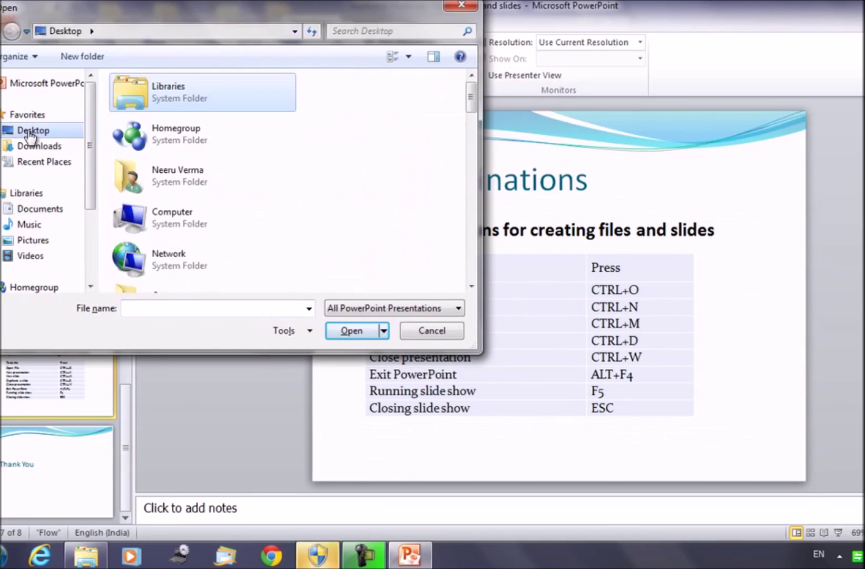
pyautogui.click(171, 176)
pyautogui.scroll(-5, 171, 176)
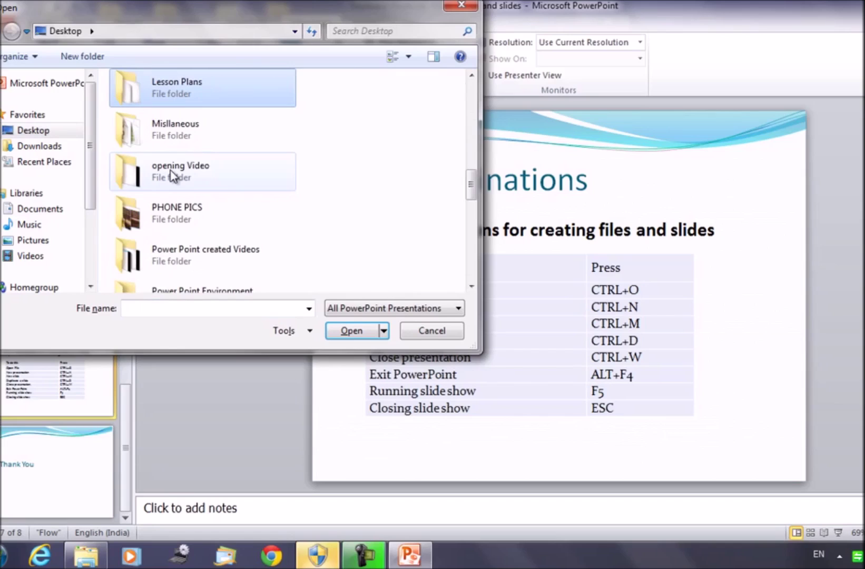
pyautogui.doubleClick(176, 99)
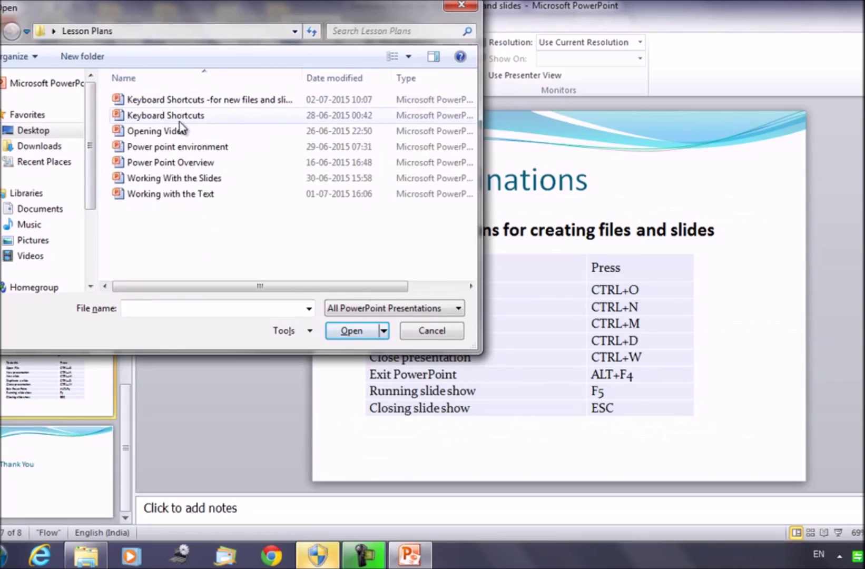
pyautogui.click(180, 121)
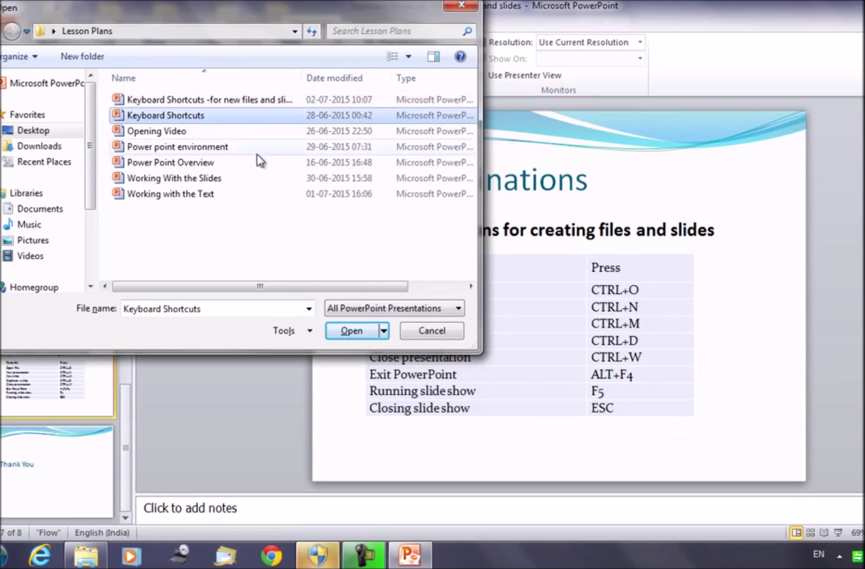
pyautogui.click(347, 331)
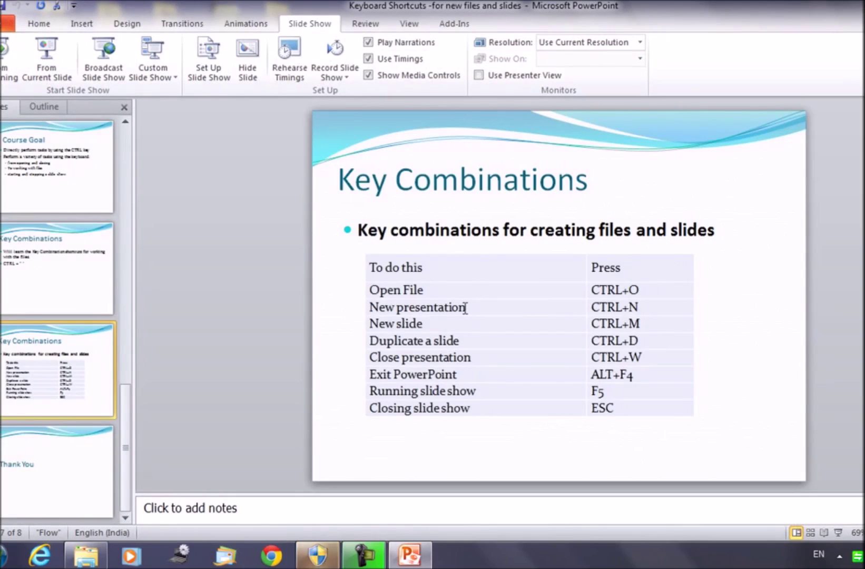
pyautogui.hotkey('ctrl', 'n')
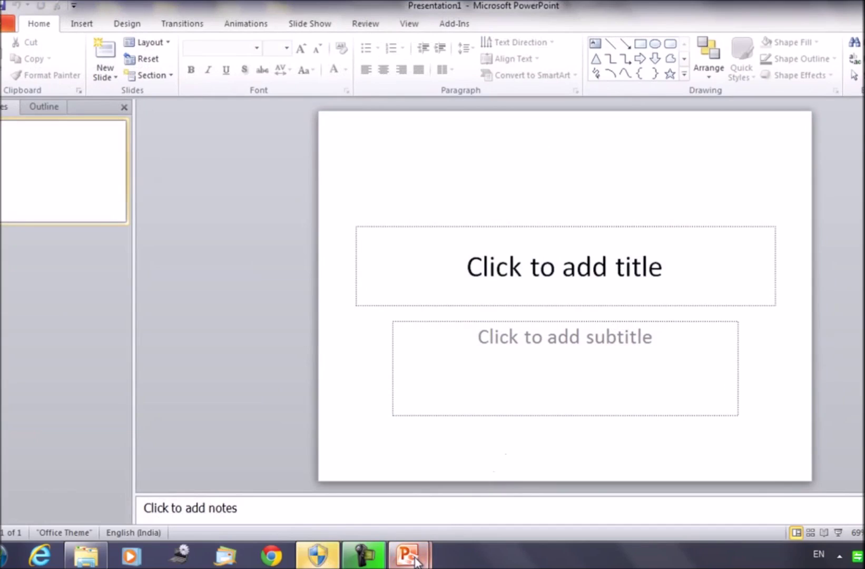
pyautogui.moveTo(416, 562)
pyautogui.hotkey('ctrl', 'w')
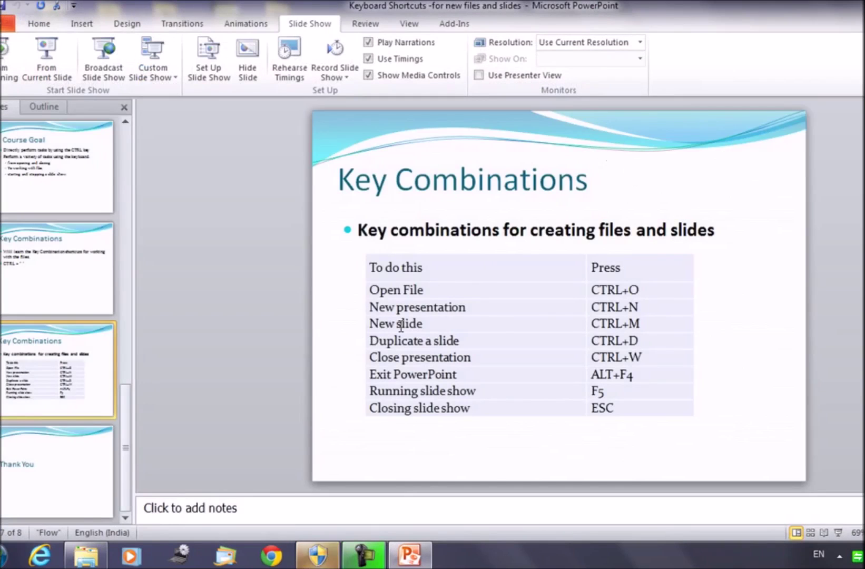
pyautogui.click(652, 326)
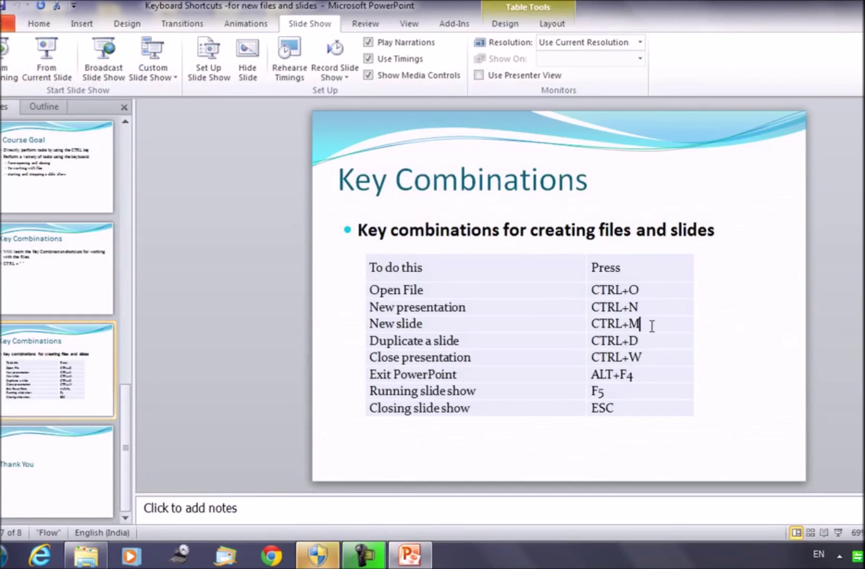
pyautogui.click(747, 348)
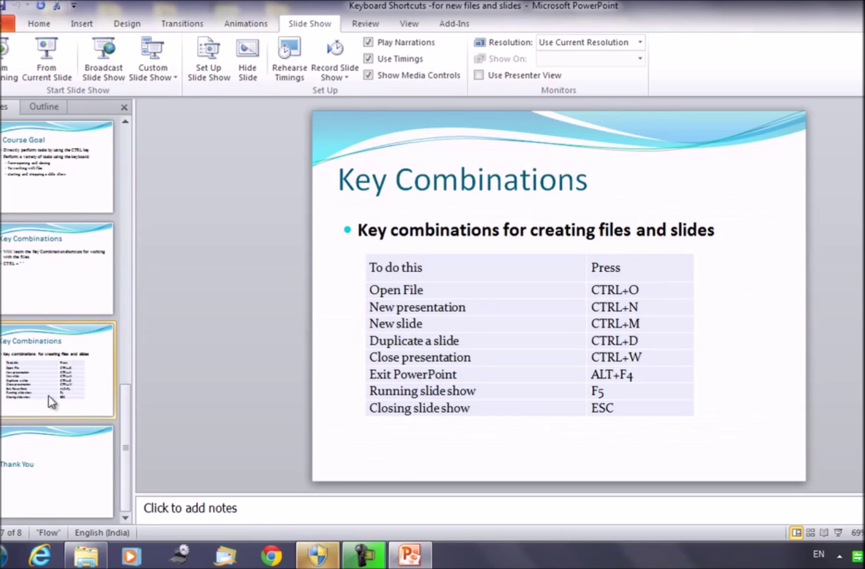
# - Duplicate the Key Combinations slide with Ctrl+D and compare the original slide 7 with copy 8
pyautogui.hotkey('ctrl', 'd')
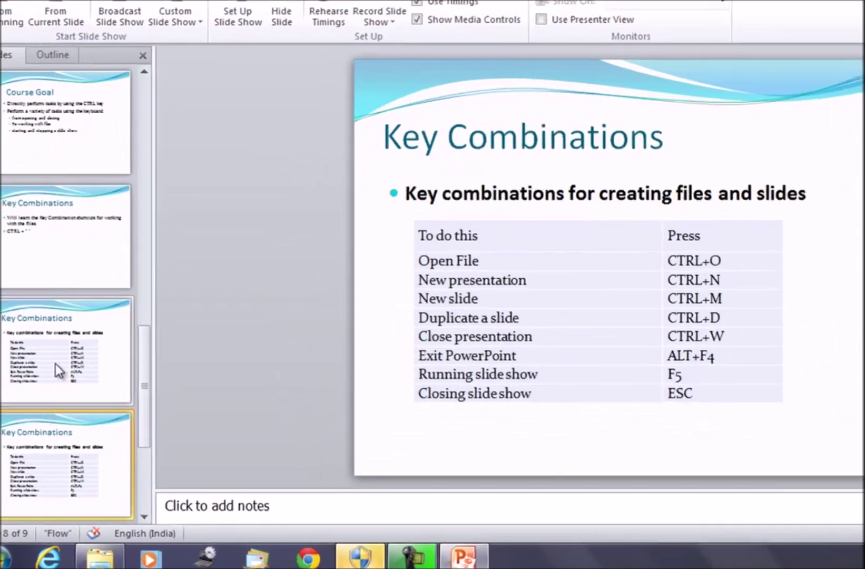
pyautogui.click(50, 369)
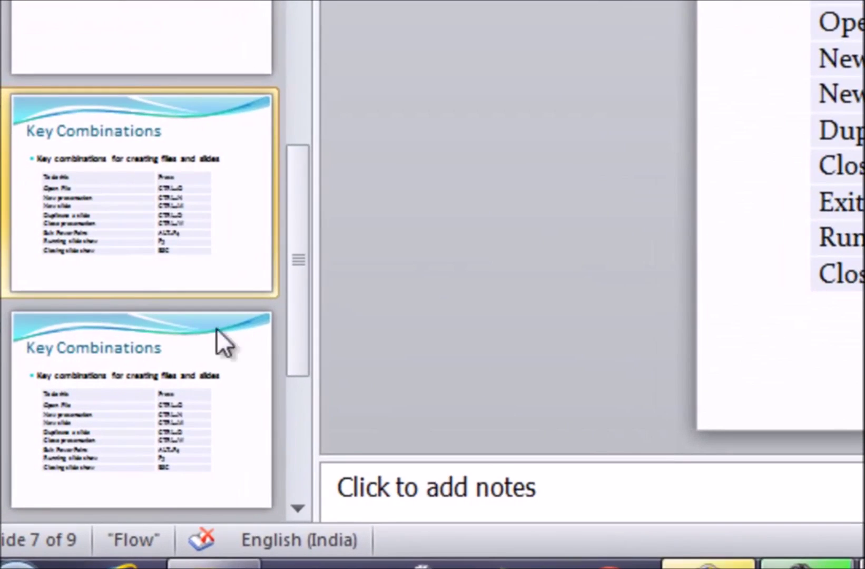
pyautogui.click(153, 417)
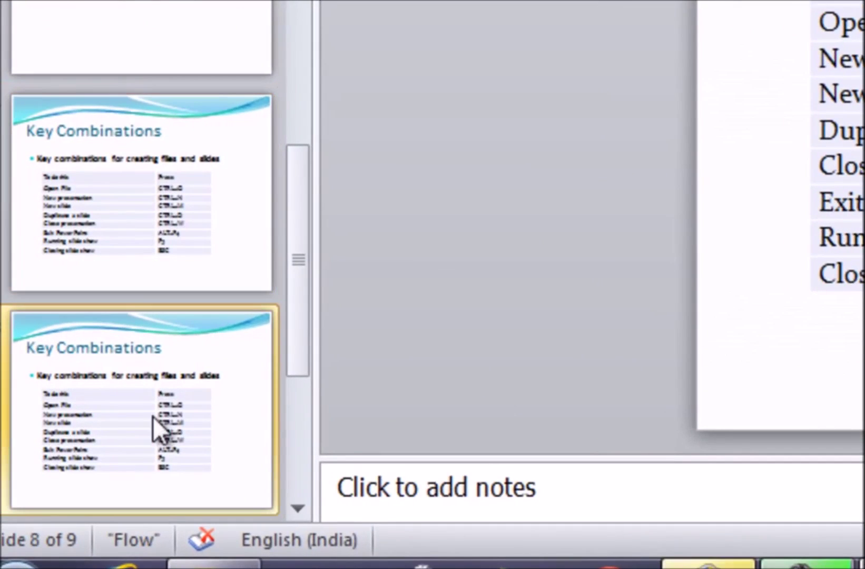
pyautogui.click(110, 146)
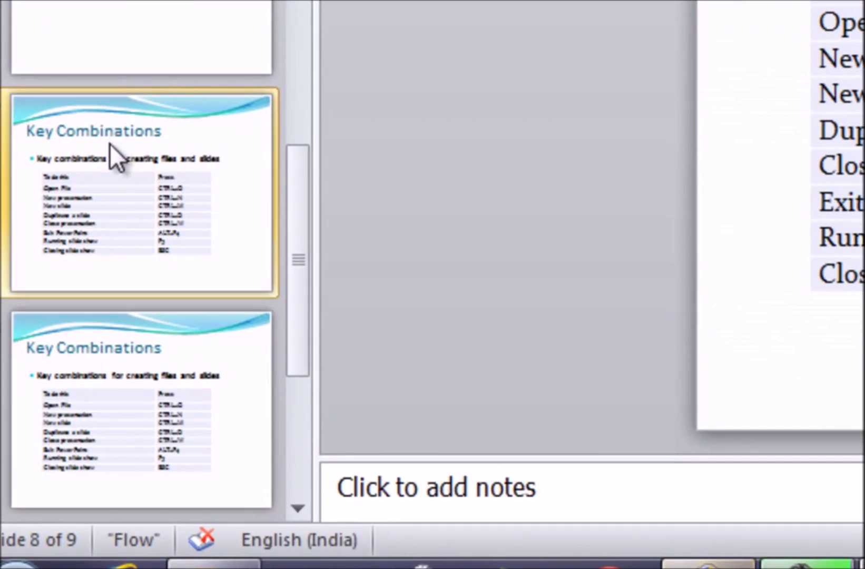
pyautogui.click(133, 399)
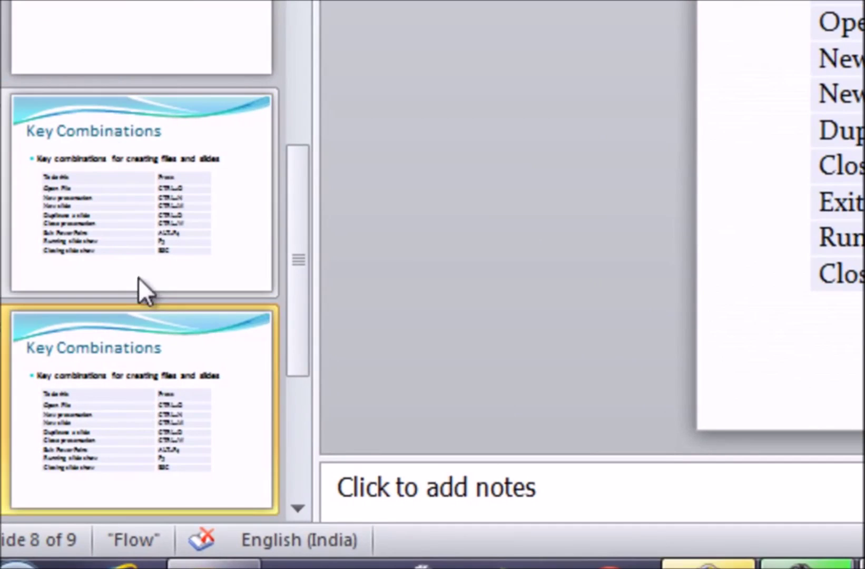
pyautogui.click(136, 248)
pyautogui.click(251, 429)
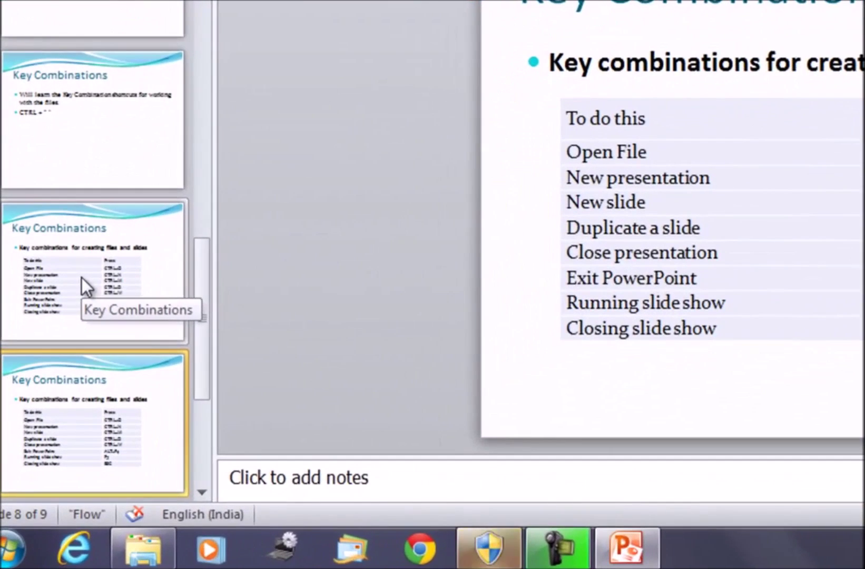
pyautogui.click(75, 295)
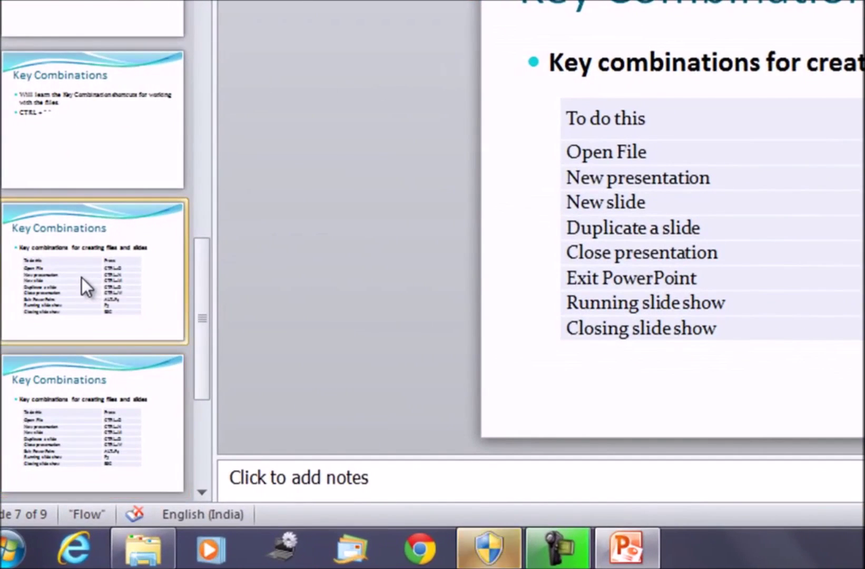
# - Delete the duplicate Key Combinations slide 8, leaving the original slide 7 displayed
pyautogui.rightClick(82, 277)
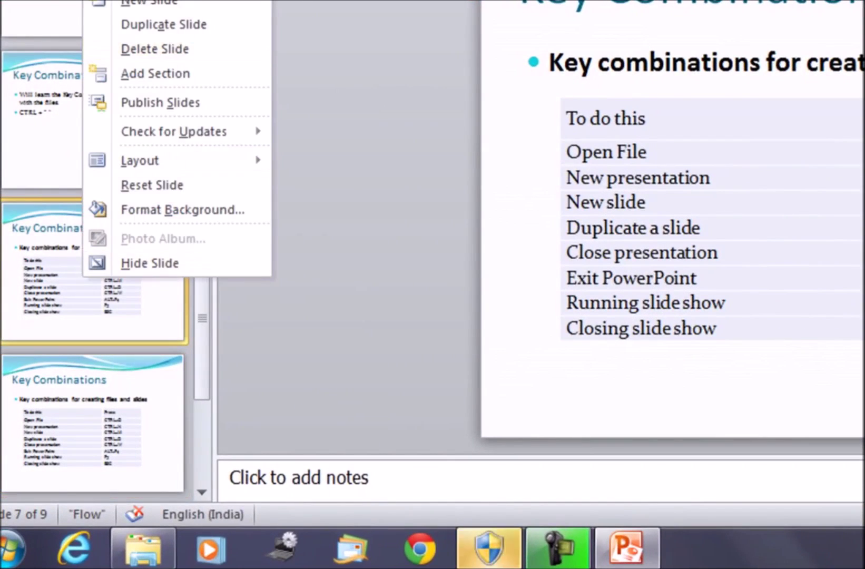
pyautogui.click(383, 5)
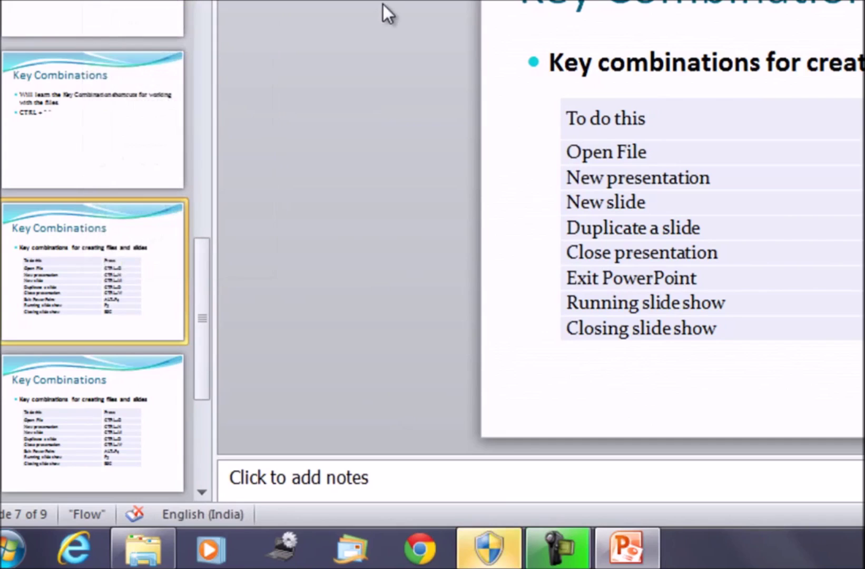
pyautogui.click(128, 404)
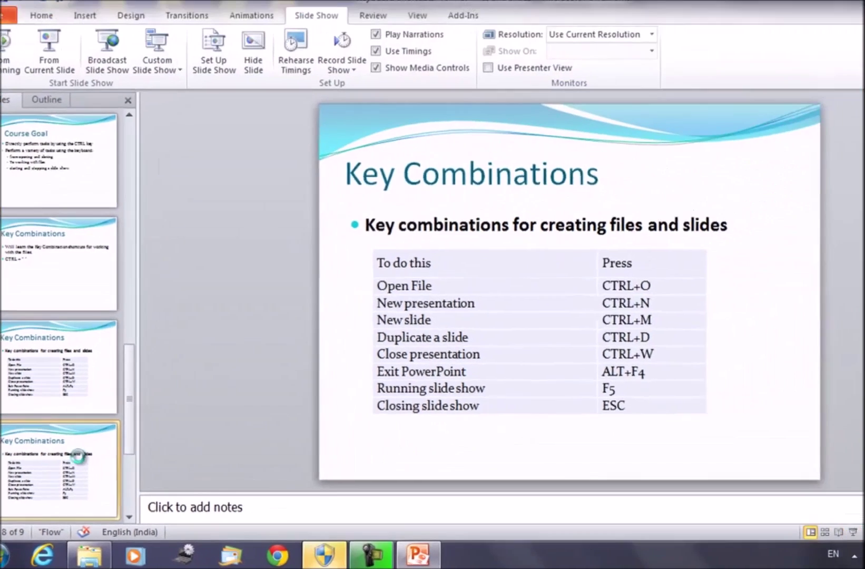
pyautogui.press('Delete')
pyautogui.click(39, 353)
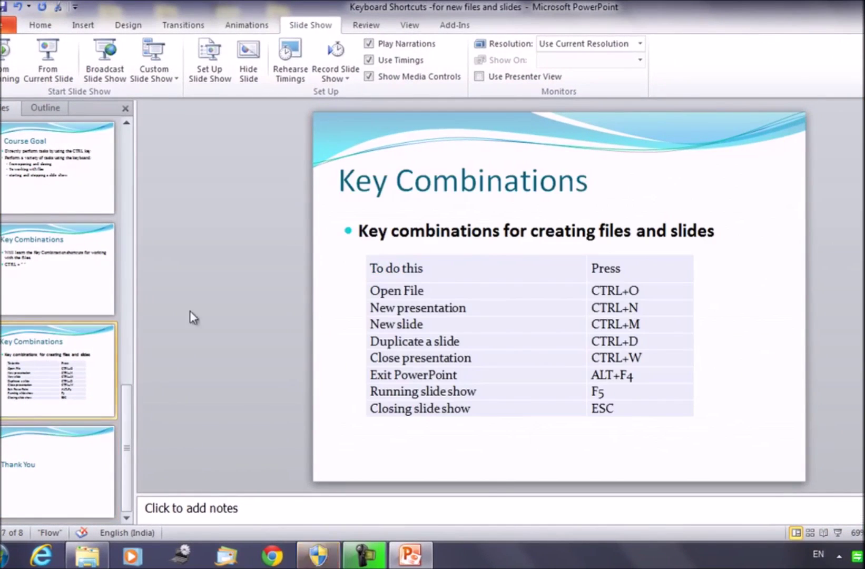
# - Close the Keyboard Shortcuts presentation with Ctrl+W, saving its changes
pyautogui.click(485, 358)
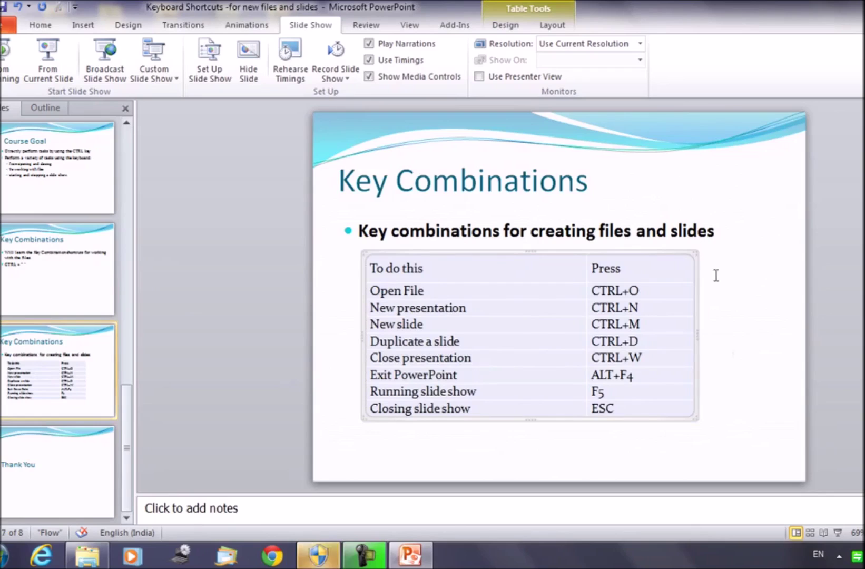
pyautogui.click(685, 212)
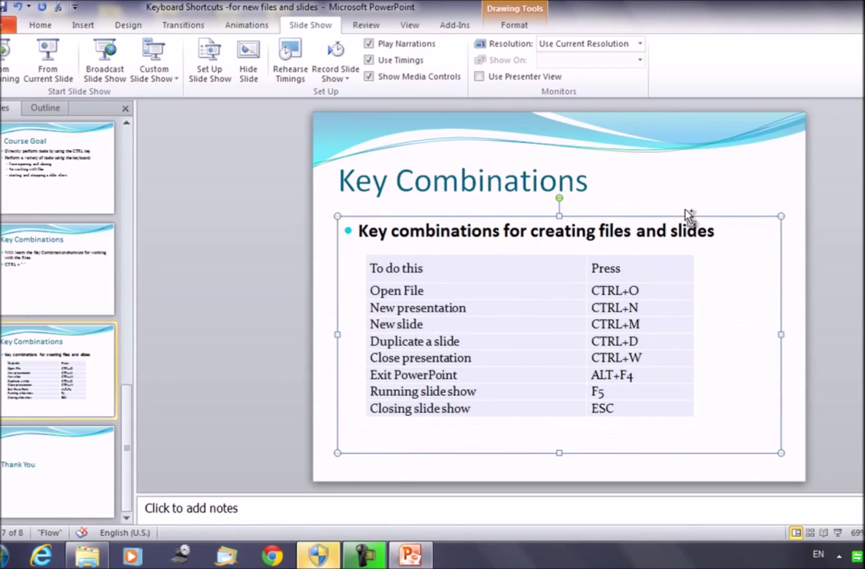
pyautogui.hotkey('ctrl', 'w')
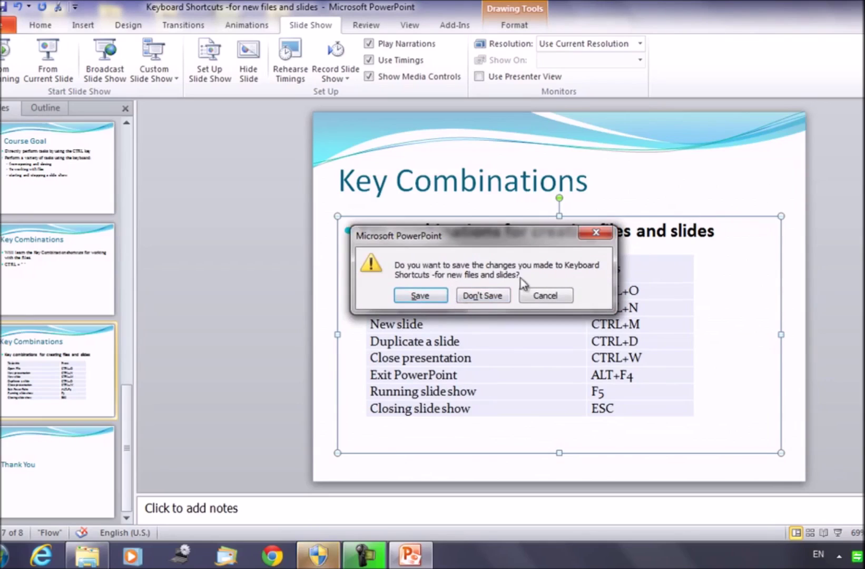
pyautogui.click(409, 296)
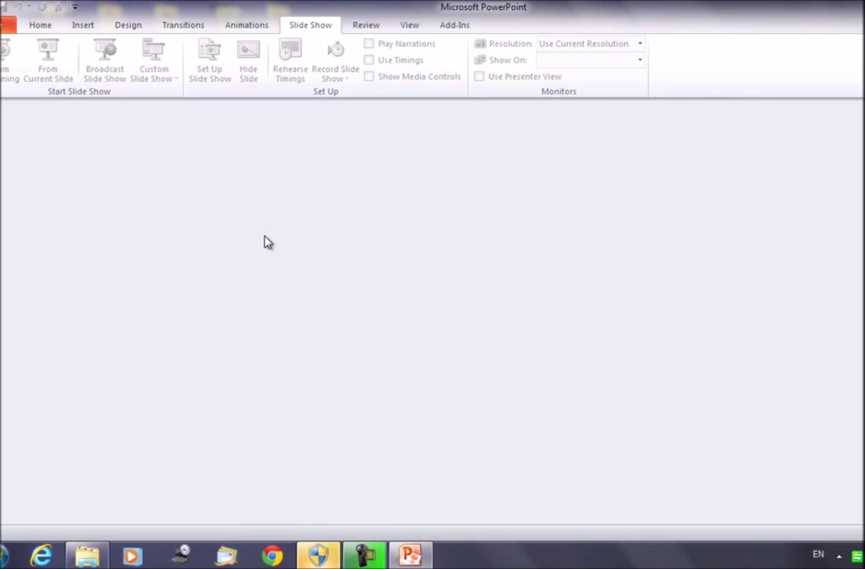
# - Exit PowerPoint, reopen 'Keyboard Shortcuts -for new files and slides' from Lesson Plans, and show slide 8
pyautogui.hotkey('alt', 'F4')
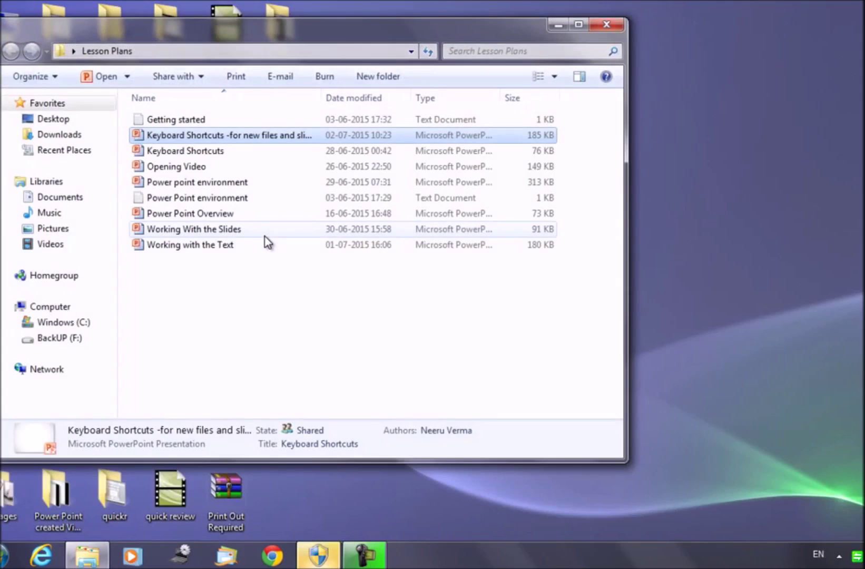
pyautogui.doubleClick(240, 138)
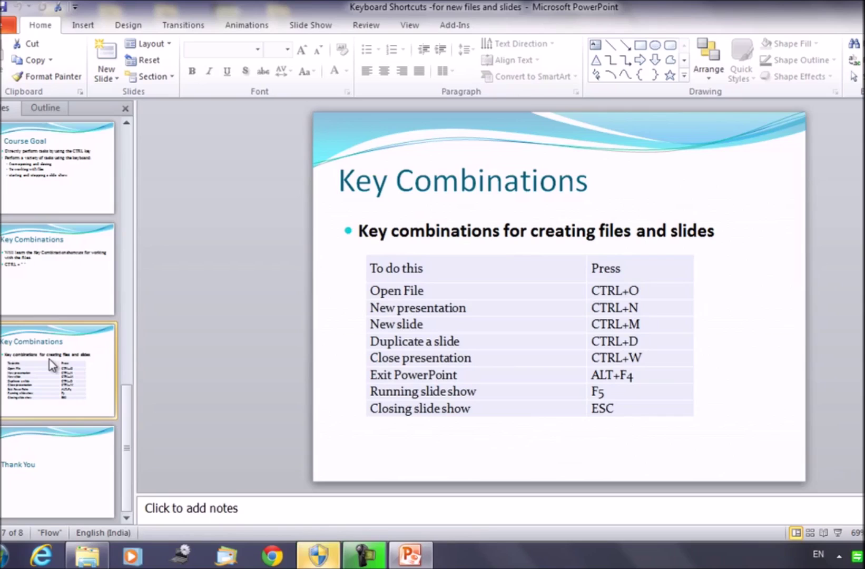
pyautogui.press('Down')
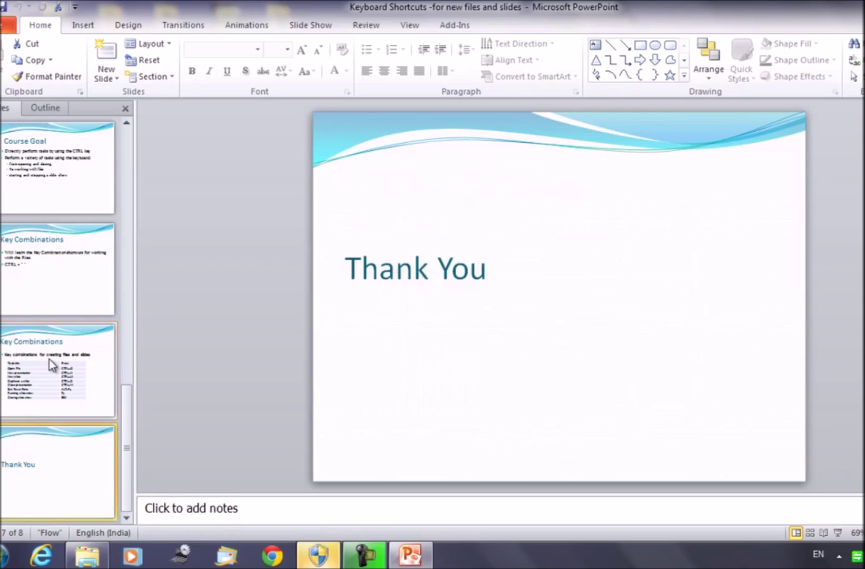